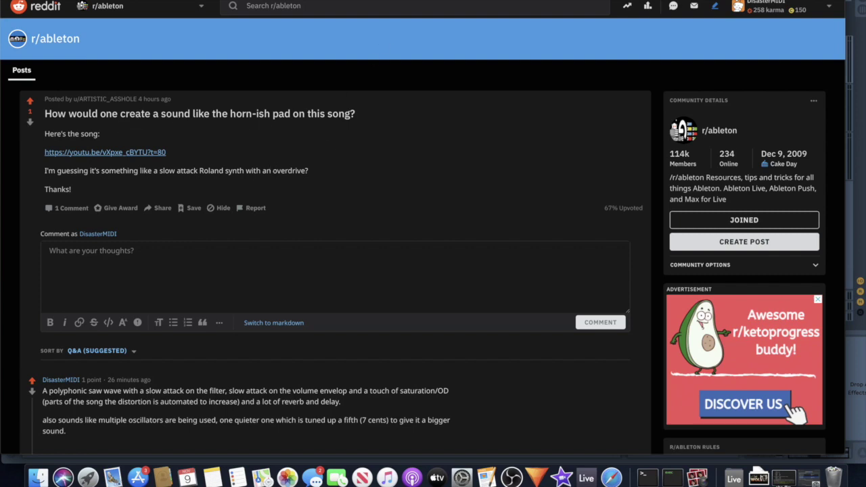
Switch from the r/ableton horn-pad question to the YouTube video of the linked song
key(ctrl+Tab)
Play the song from about 1:38 to 1:41 to hear the pad, then return to Reddit
click(271, 288)
click(254, 243)
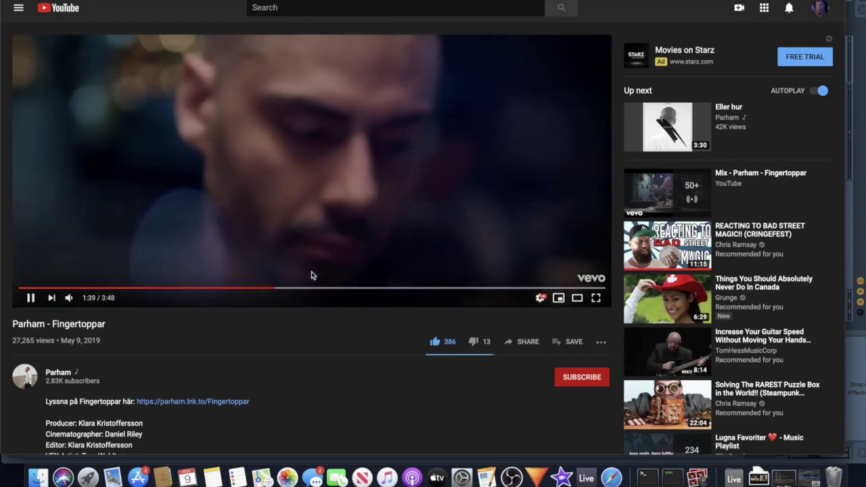
click(251, 241)
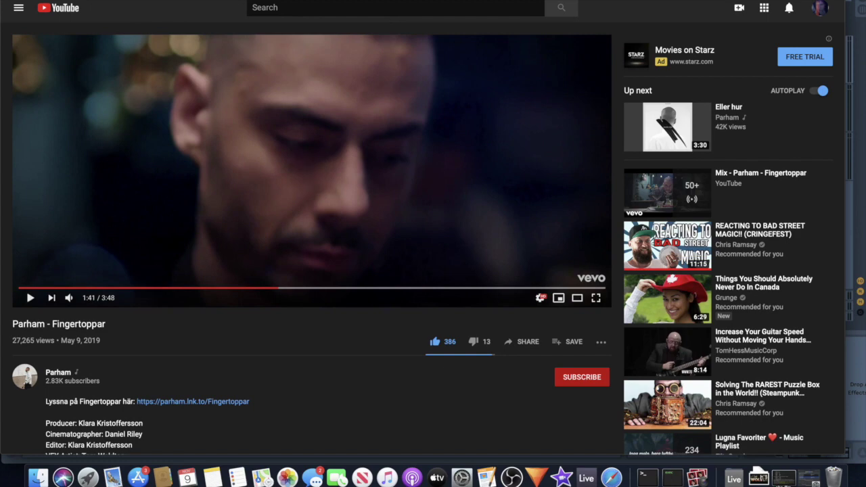
key(ctrl+shift+Tab)
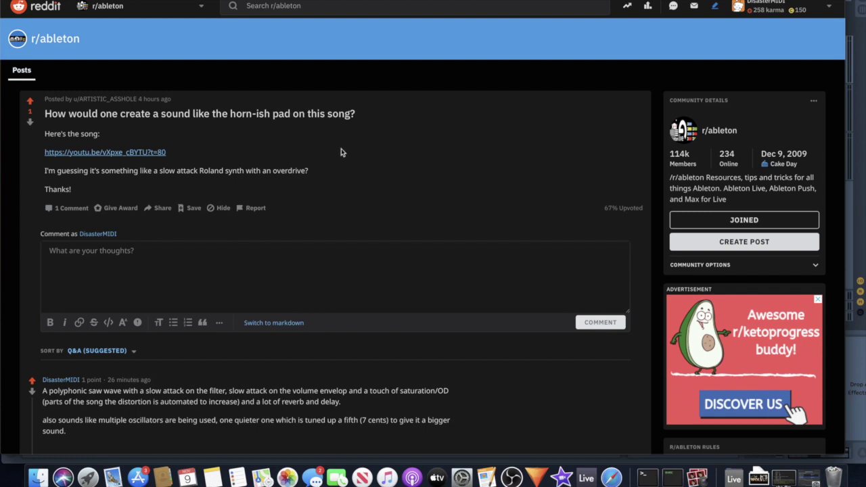
Read through the comment's pad recipe, then bring Ableton Live to the front
scroll(347, 184, down, 1)
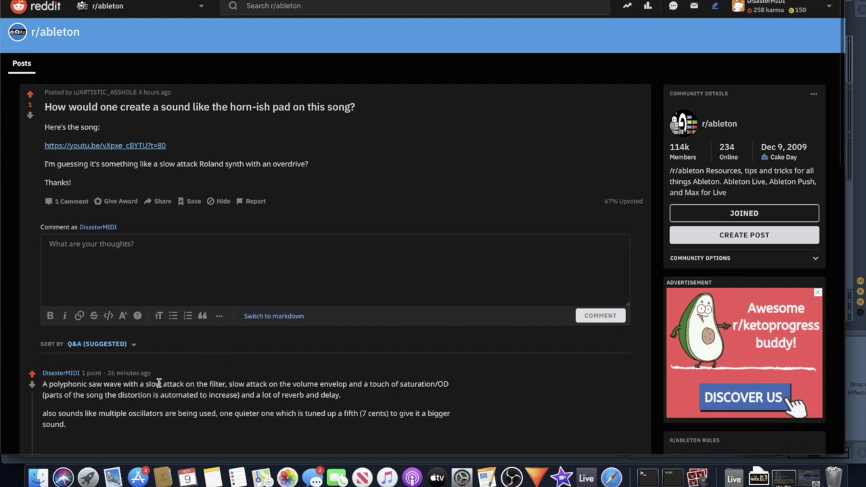
scroll(277, 391, up, 1)
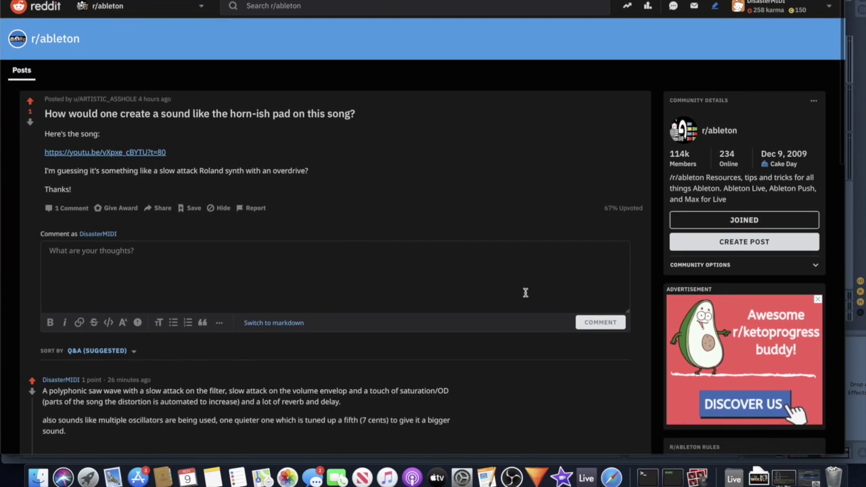
click(575, 466)
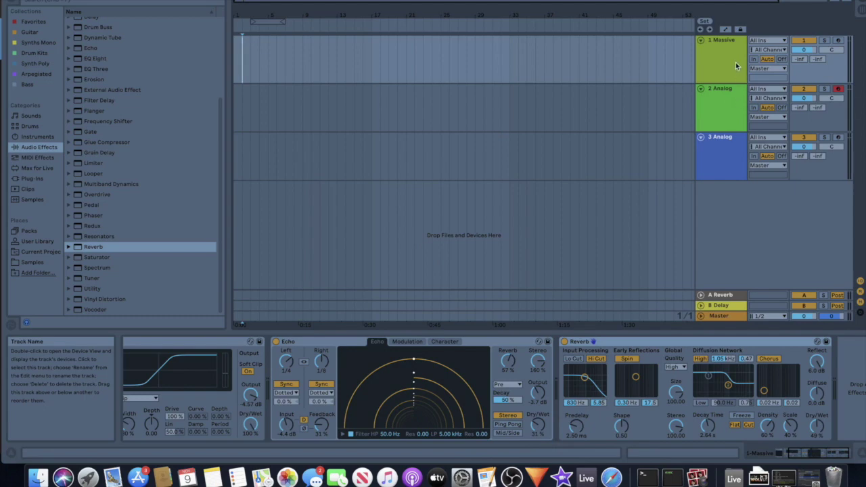
Arm the 1 Massive track and briefly inspect its Massive Brass Swell editor
click(837, 40)
click(703, 49)
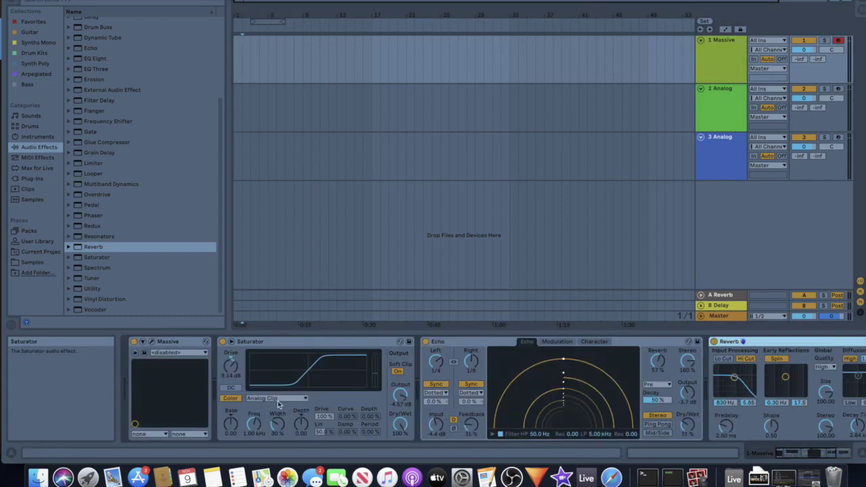
click(150, 341)
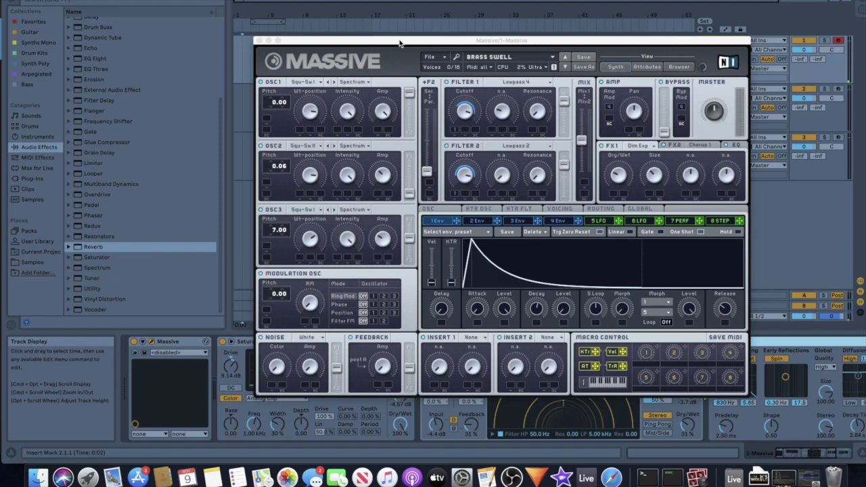
click(259, 42)
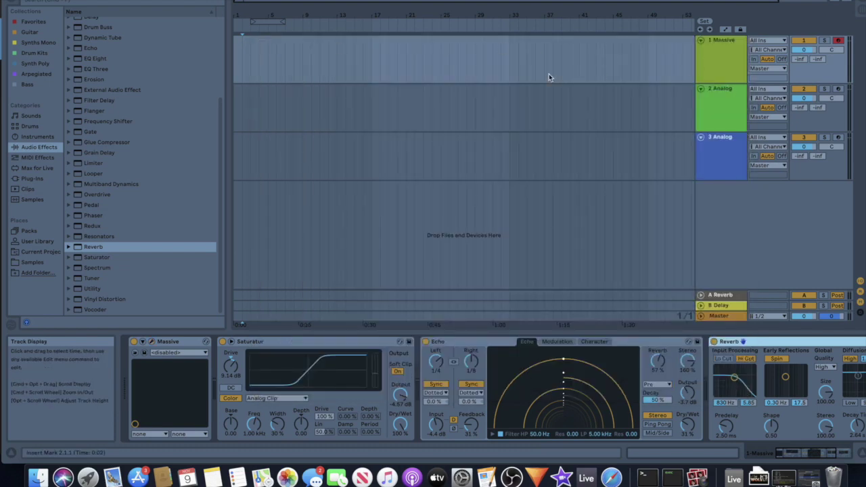
click(613, 473)
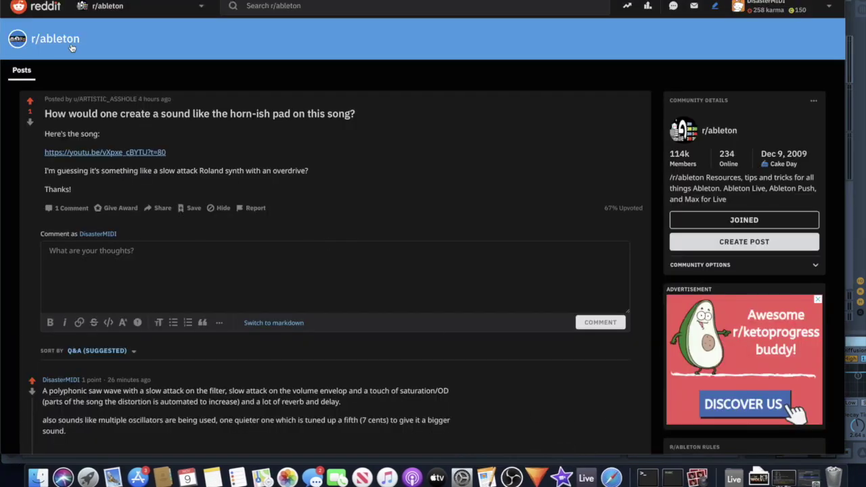
click(609, 467)
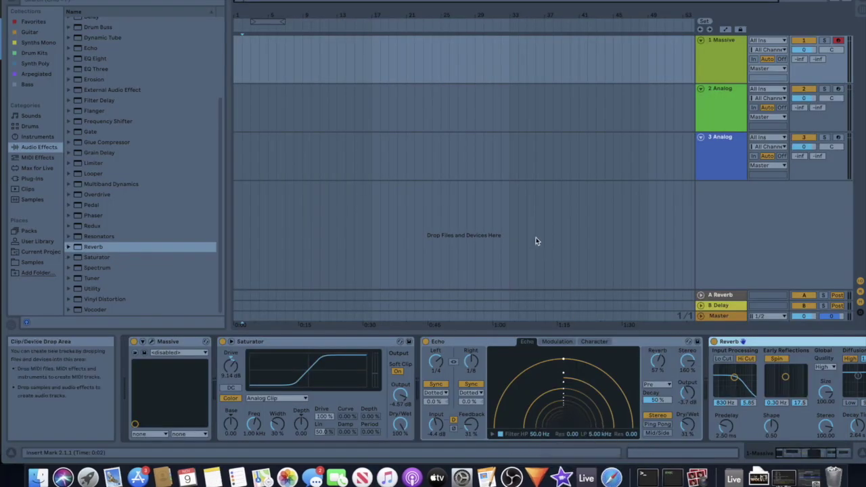
Select the 2 Analog track, reveal its Analog, Chorus and Saturator devices, and arm it
click(402, 117)
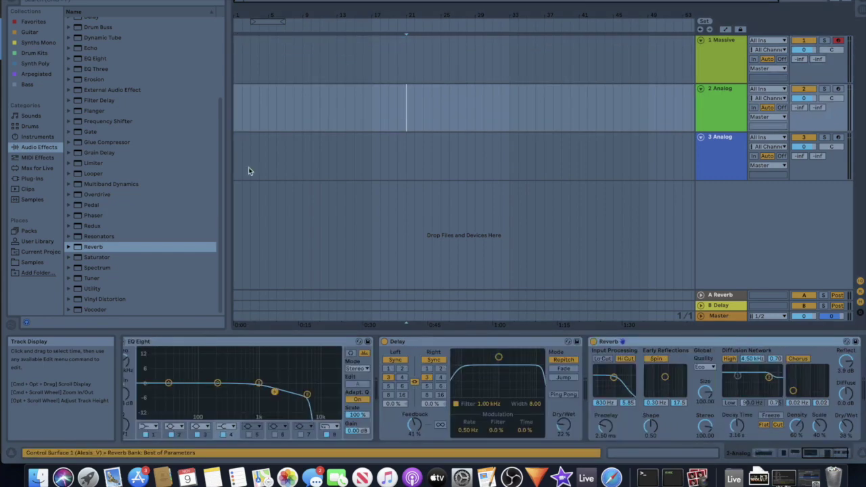
scroll(257, 396, left, 5)
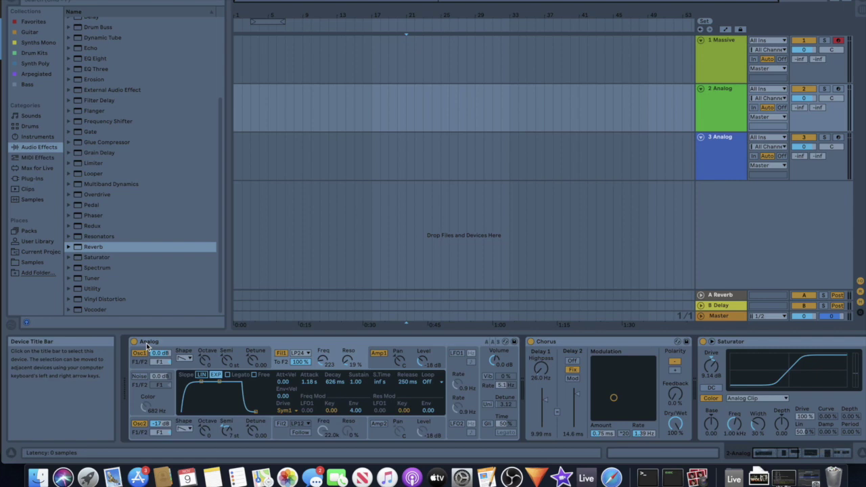
click(839, 88)
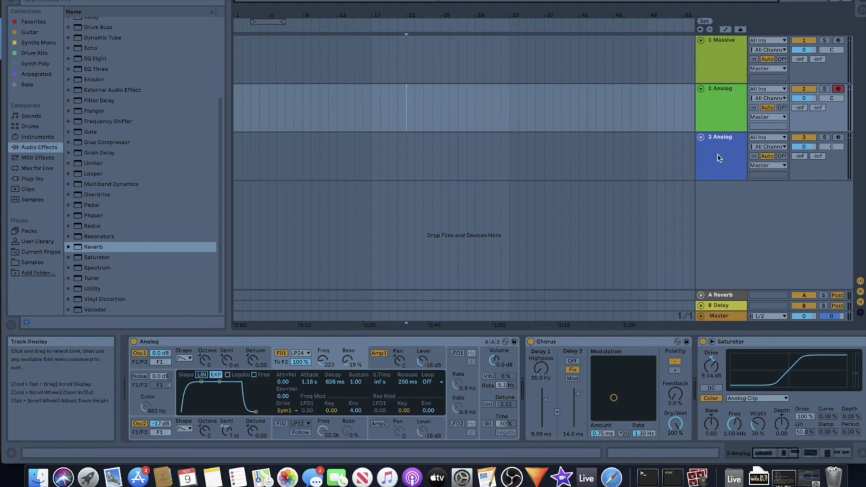
Select and arm the 3 Analog track, whose chain holds only the Analog instrument
click(727, 141)
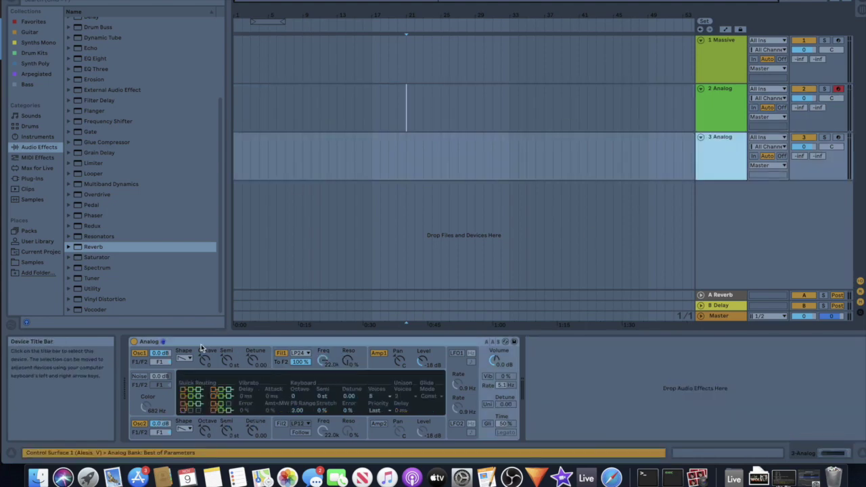
click(837, 138)
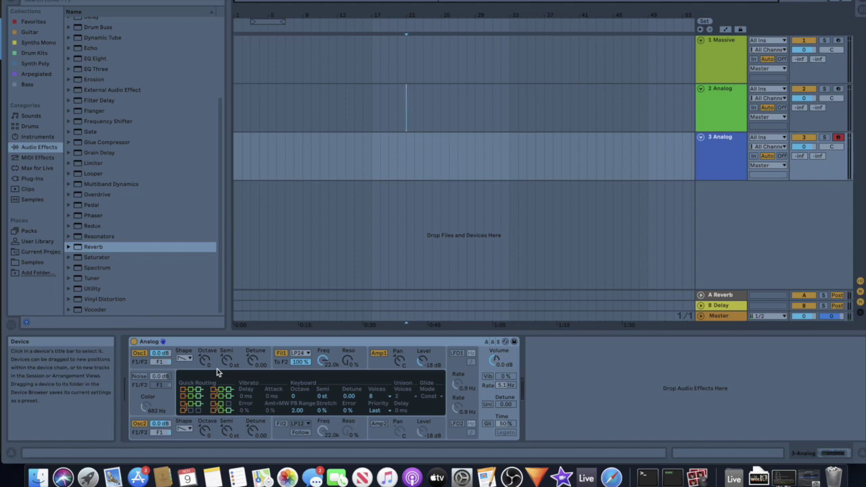
scroll(126, 73, up, 5)
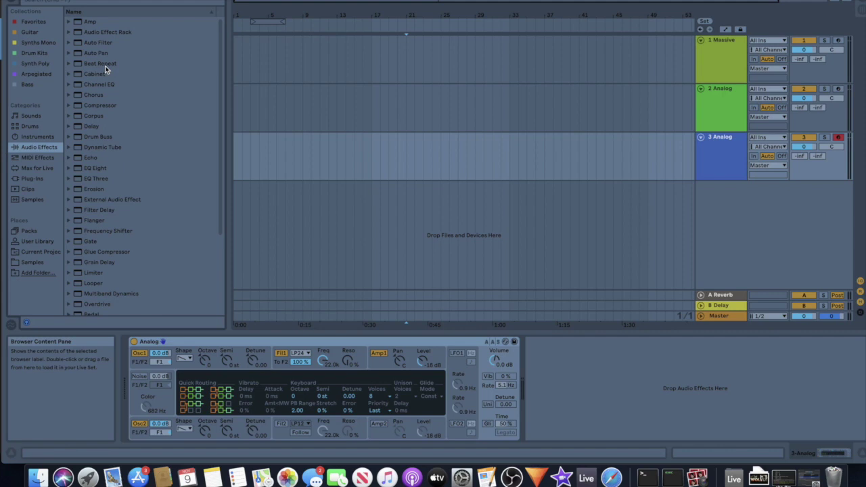
Choose oscillator 1's waveform, tune oscillator 2 up 7 semitones and lower it to -22 dB
click(186, 359)
click(183, 374)
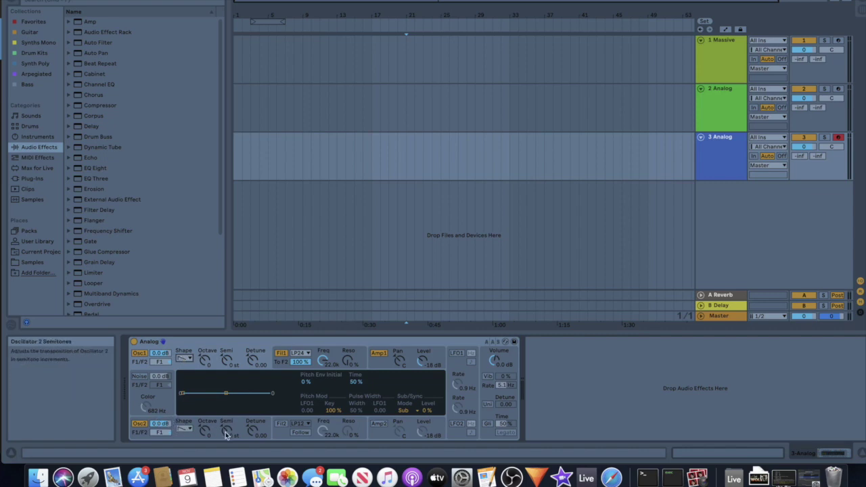
drag(227, 435, 228, 422)
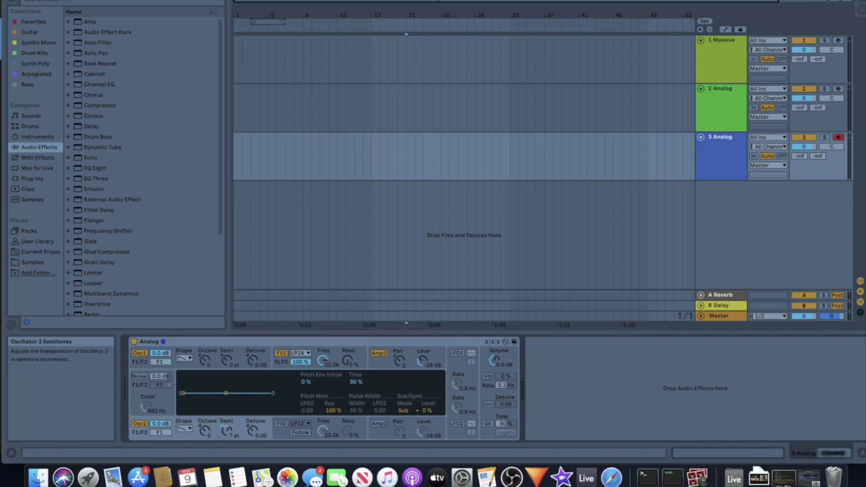
drag(228, 436, 229, 422)
drag(168, 429, 167, 460)
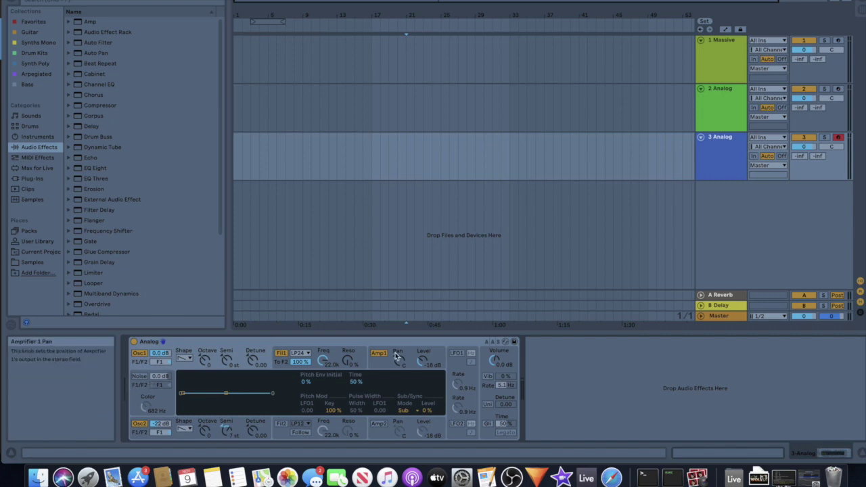
Give filter 1 full envelope sustain, a lower cutoff, 150 ms attack and 12% resonance
click(332, 355)
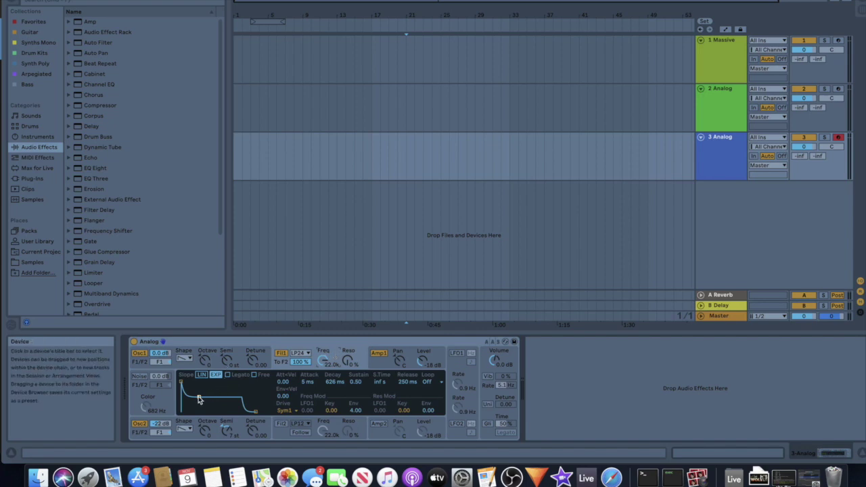
drag(198, 399, 203, 383)
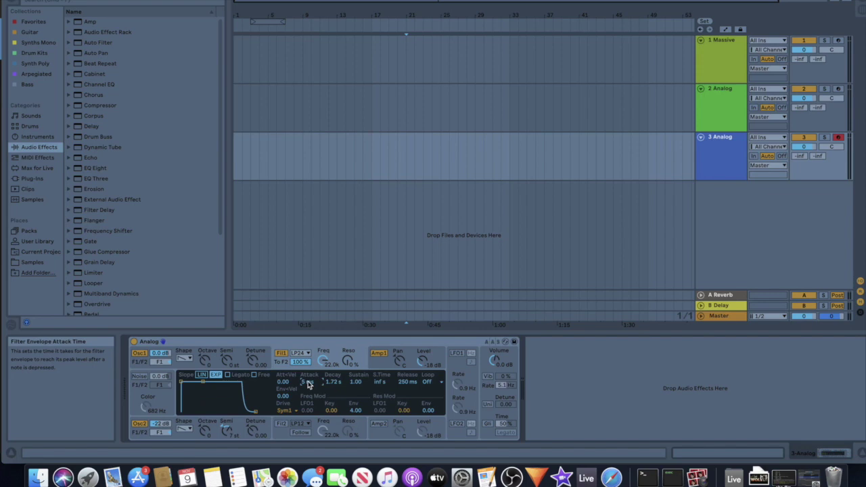
mouse_move(325, 362)
mouse_down()
mouse_move(324, 393)
mouse_move(323, 349)
mouse_move(324, 366)
mouse_up()
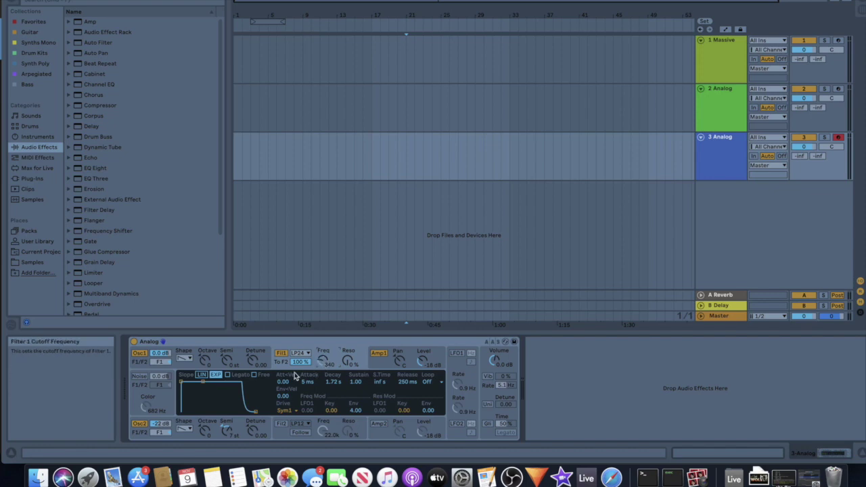
drag(301, 382, 302, 371)
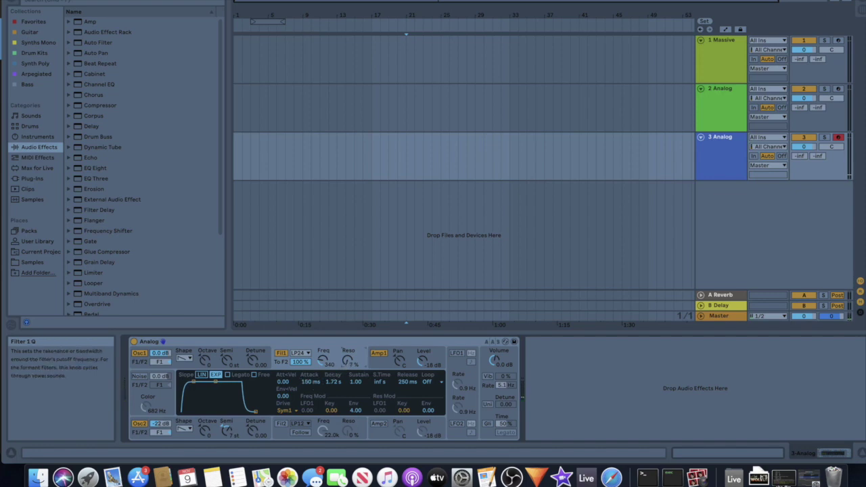
mouse_move(348, 360)
mouse_down()
mouse_move(347, 345)
mouse_move(346, 364)
mouse_up()
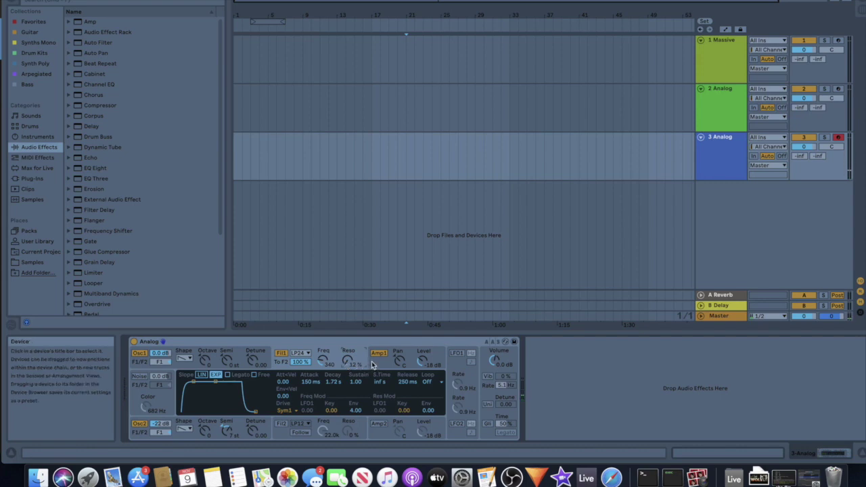
Set the amp envelope to 55 ms release, full sustain and 265 ms attack, and enable unison
click(378, 364)
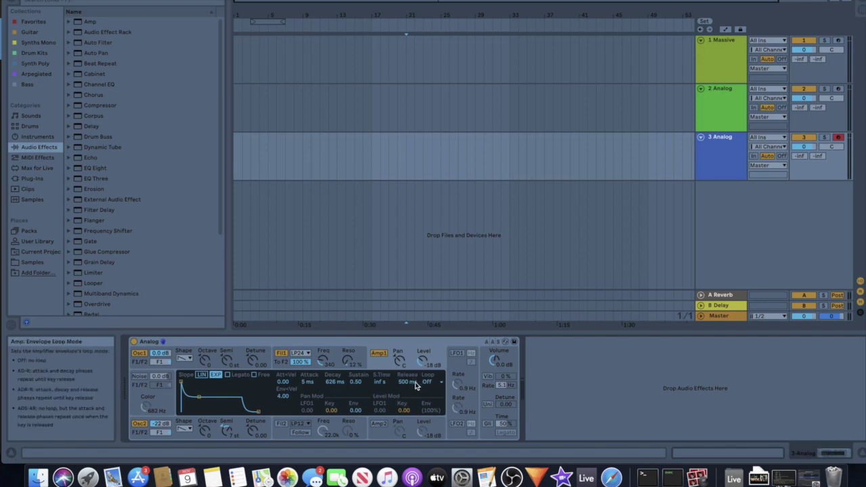
drag(404, 381, 398, 386)
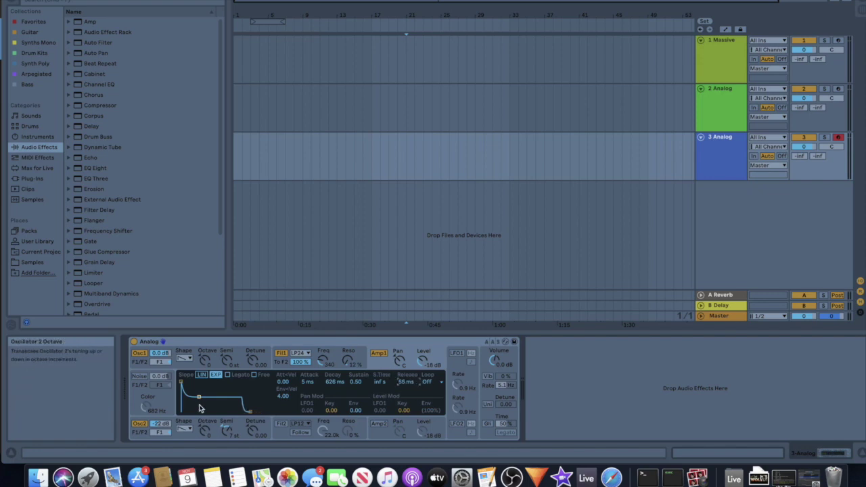
drag(200, 397, 203, 381)
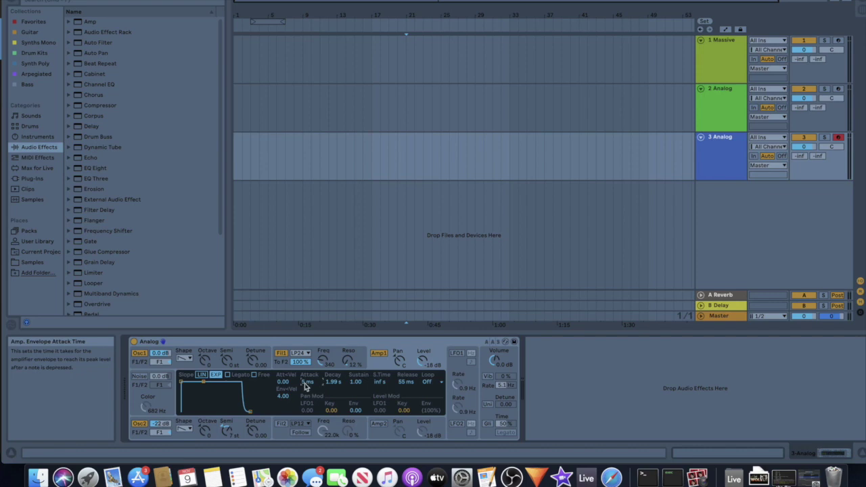
drag(302, 382, 302, 361)
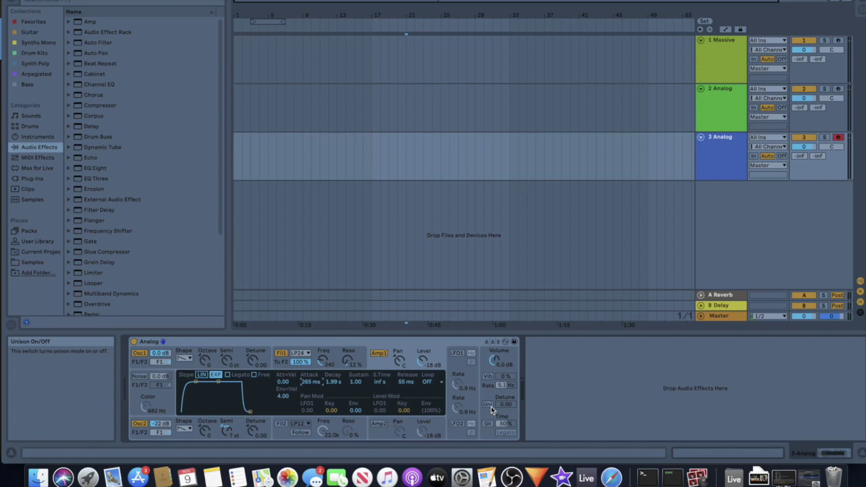
click(491, 406)
Zero the unison detune and add a Chorus with 150 Hz highpass, 0.26 ms amount, 0.62 Hz rate
drag(506, 404, 506, 392)
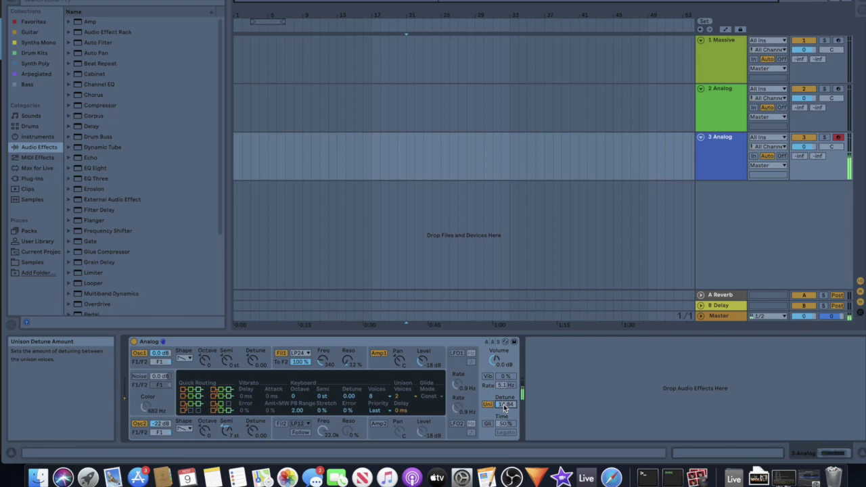
key(Delete)
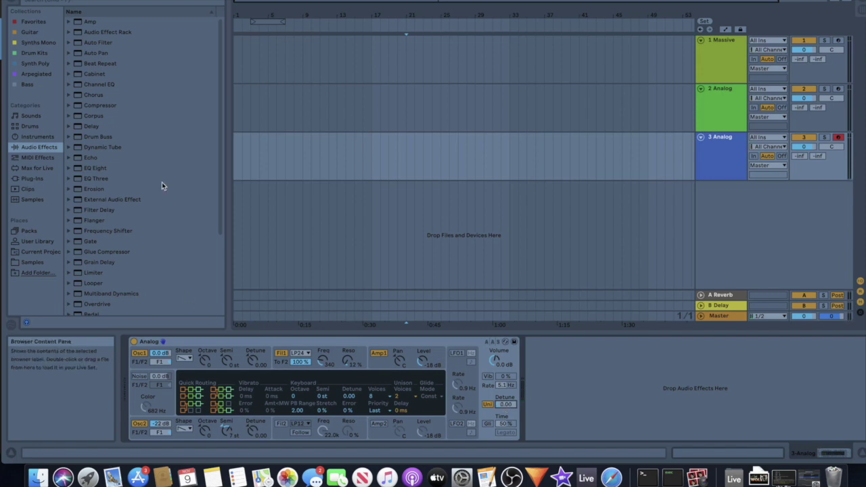
scroll(68, 91, down, 1)
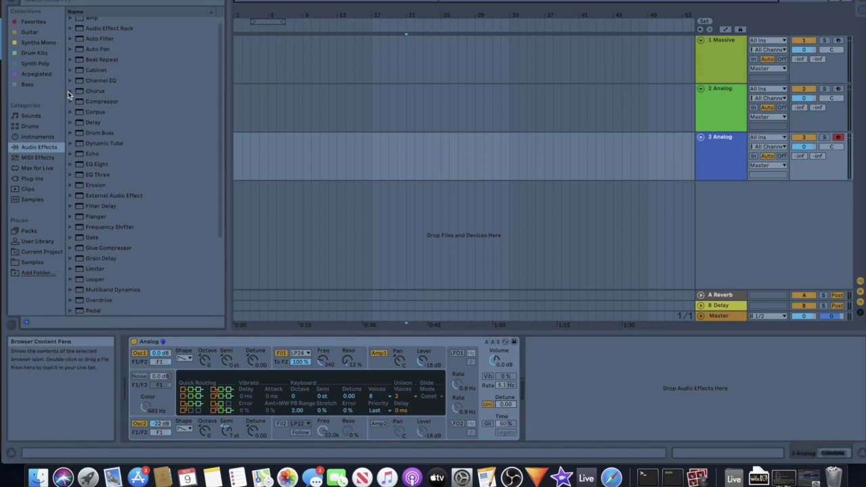
click(68, 90)
drag(94, 101, 522, 369)
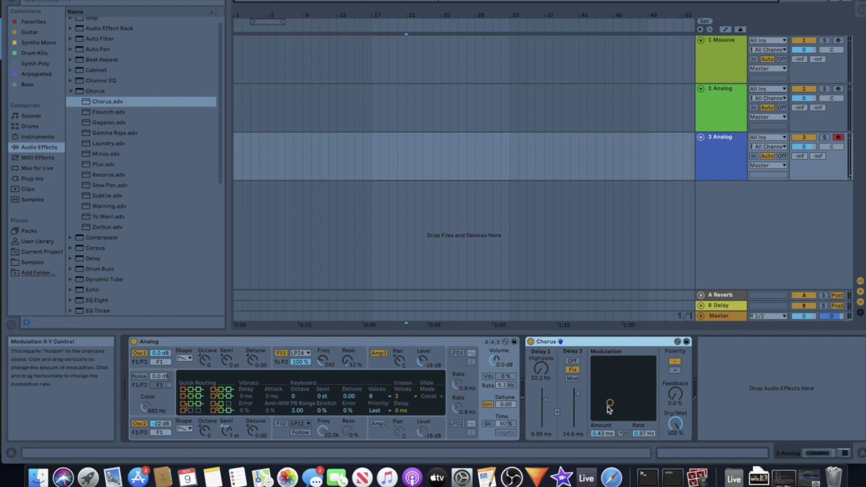
drag(608, 408, 605, 406)
drag(540, 369, 540, 352)
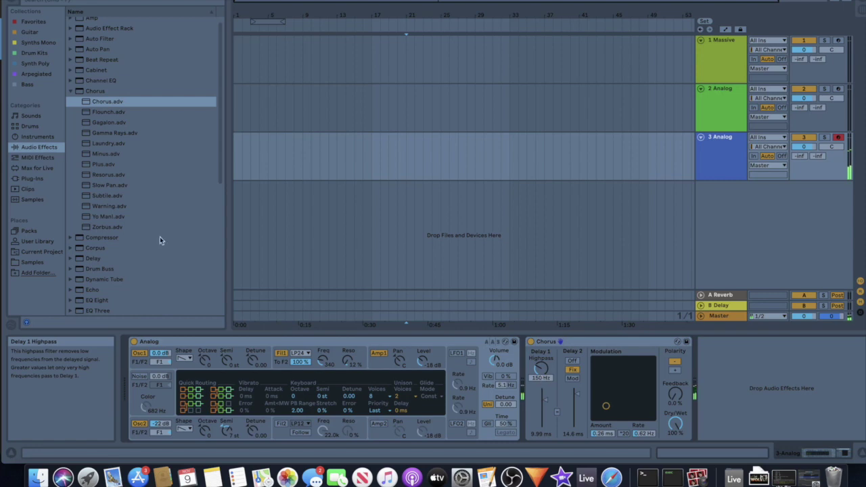
click(71, 91)
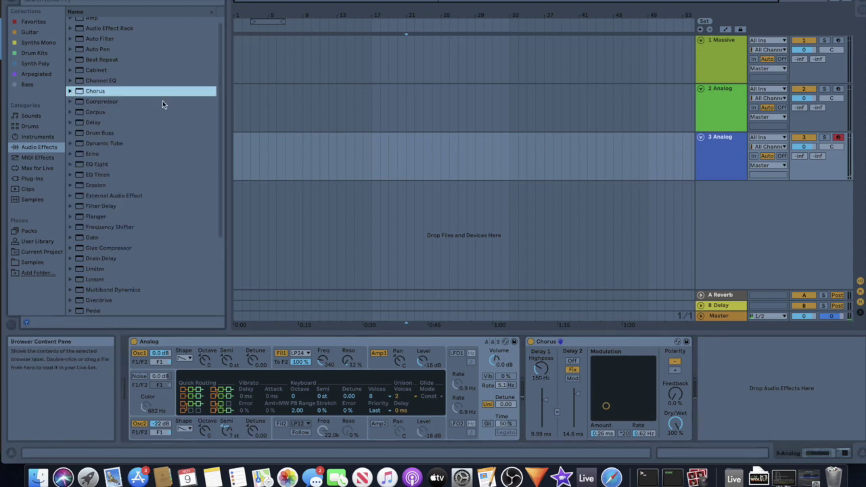
Inspect the effect chains of track 2 and track 1 (Massive)
click(317, 107)
scroll(420, 352, left, 10)
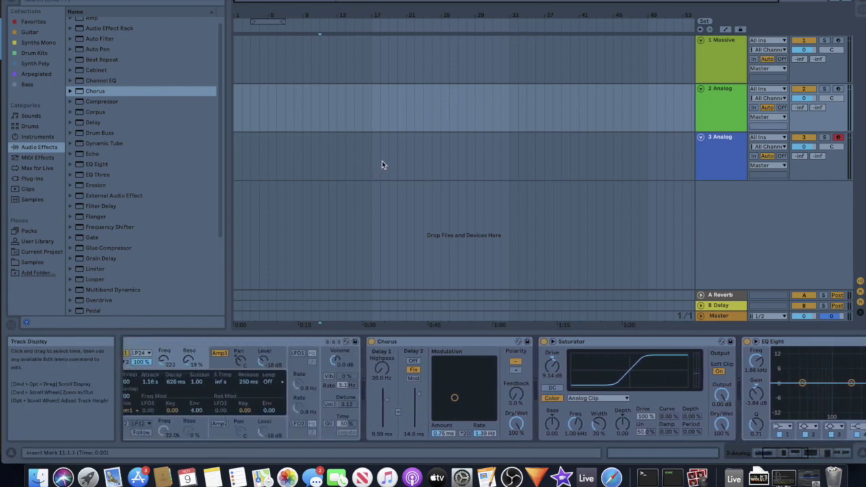
click(404, 156)
click(406, 54)
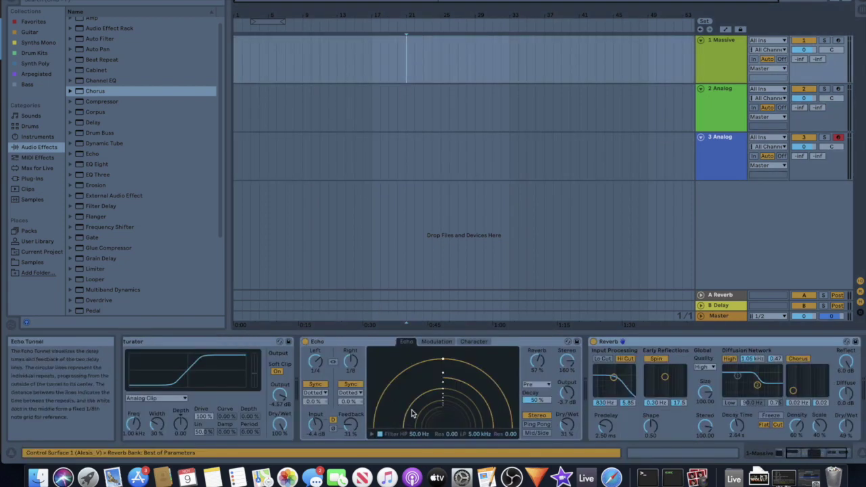
click(721, 65)
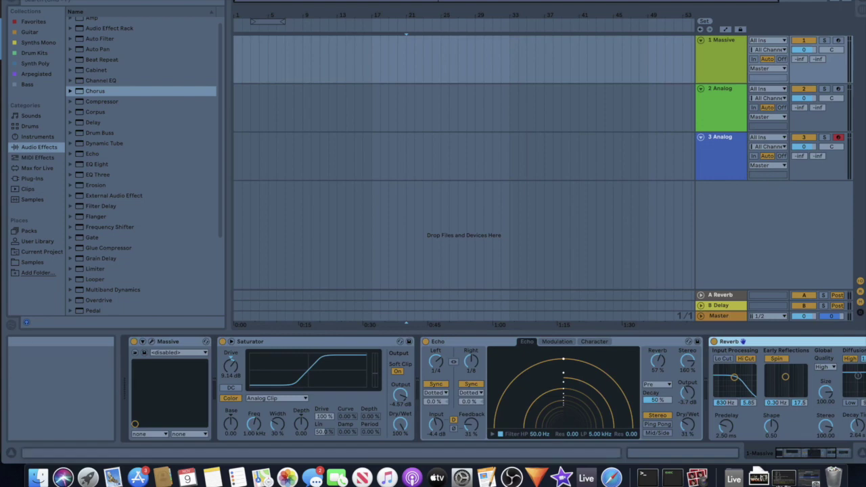
Arm track 1 Massive for recording, briefly opening and closing its plug-in window
click(839, 41)
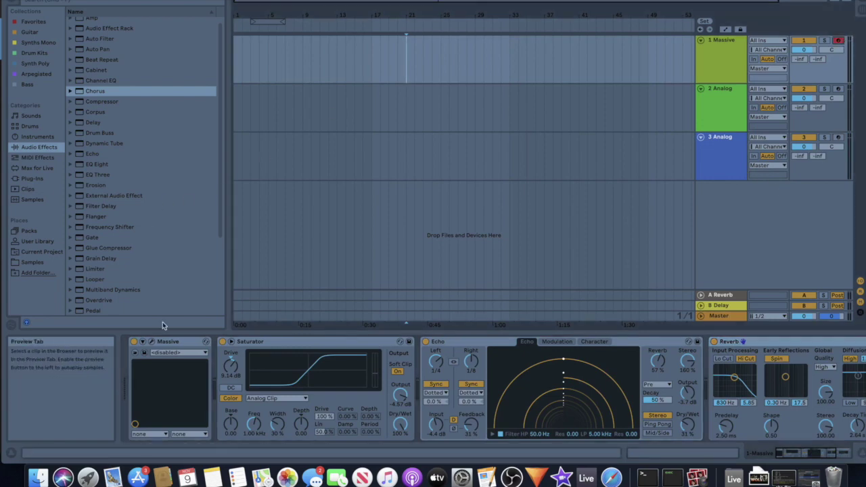
click(153, 342)
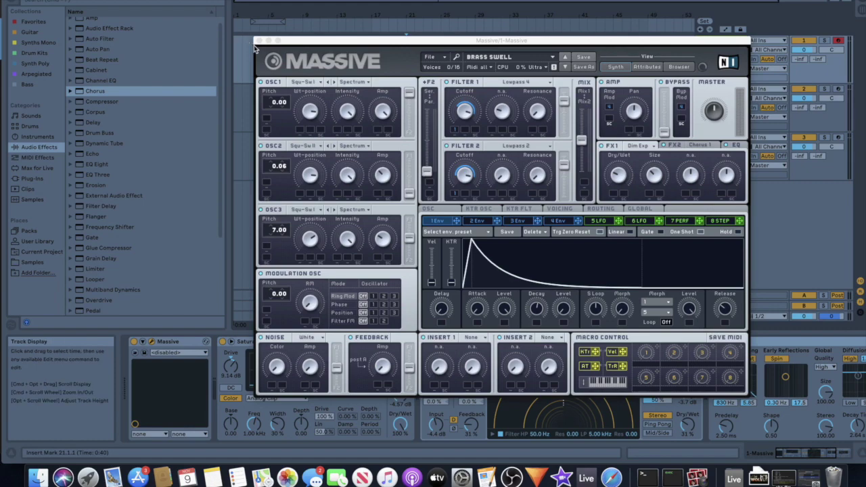
click(259, 40)
Back on track 3, add an Auto Filter after Chorus with cutoff lowered to about 3.15 kHz
click(345, 101)
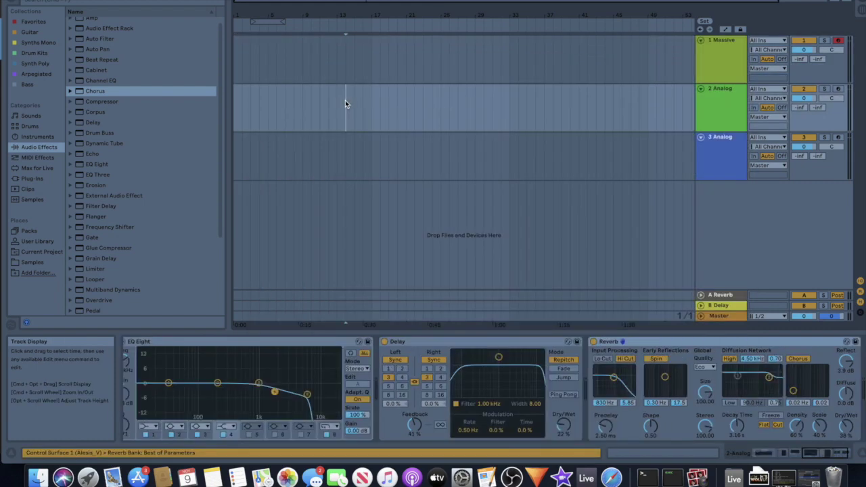
scroll(304, 376, left, 3)
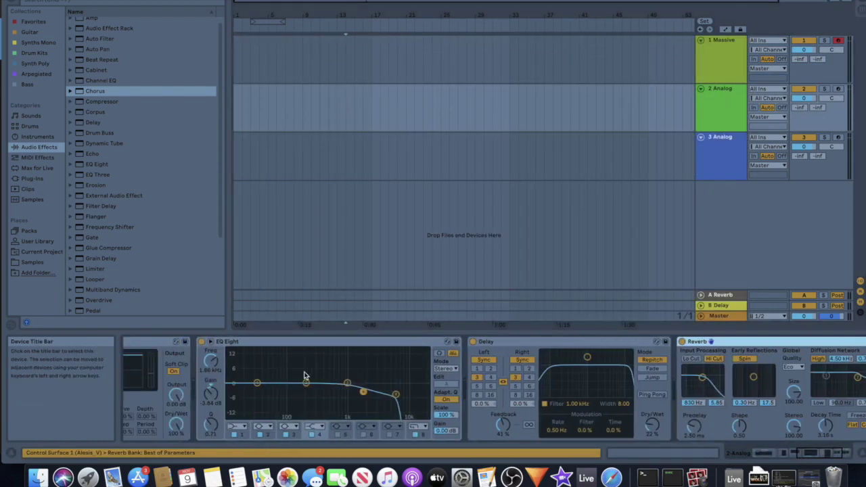
click(308, 161)
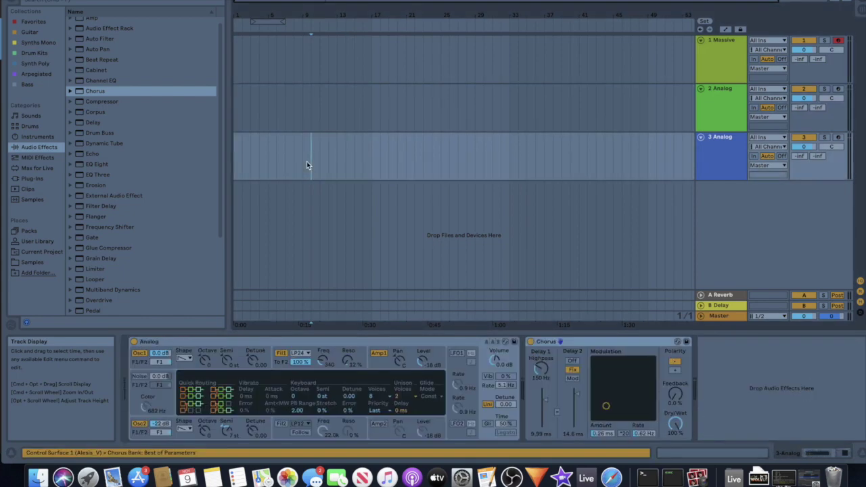
scroll(122, 56, up, 1)
double_click(105, 42)
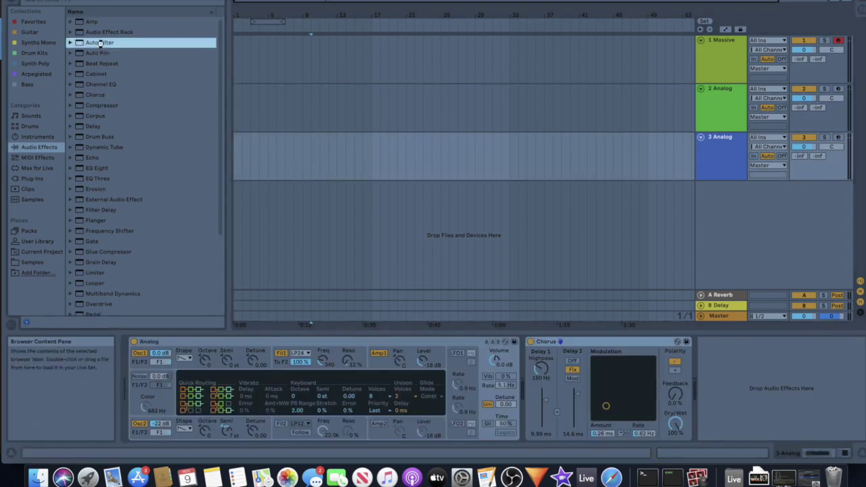
drag(800, 370, 803, 376)
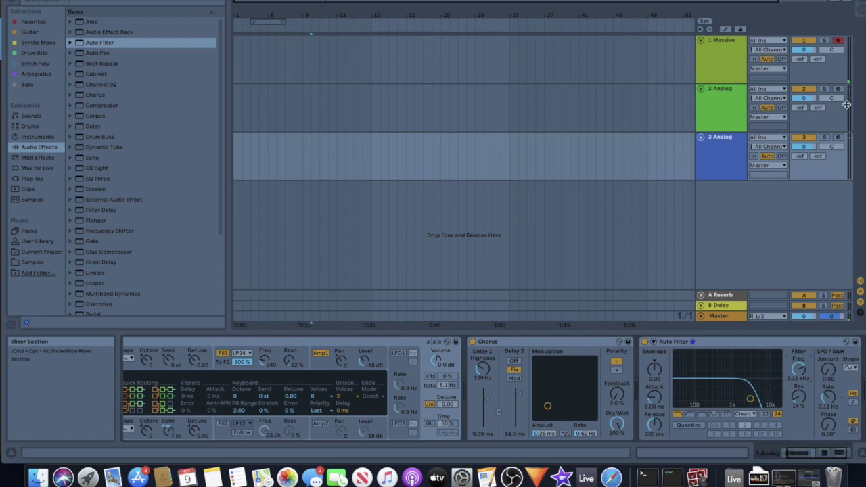
Re-arm track 3 for recording and add EQ Eight to its device chain
click(838, 138)
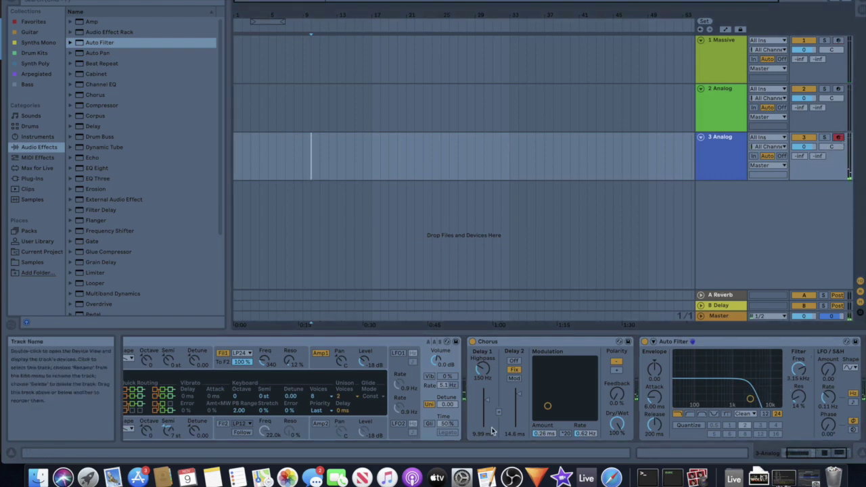
scroll(514, 420, right, 2)
scroll(349, 308, right, 2)
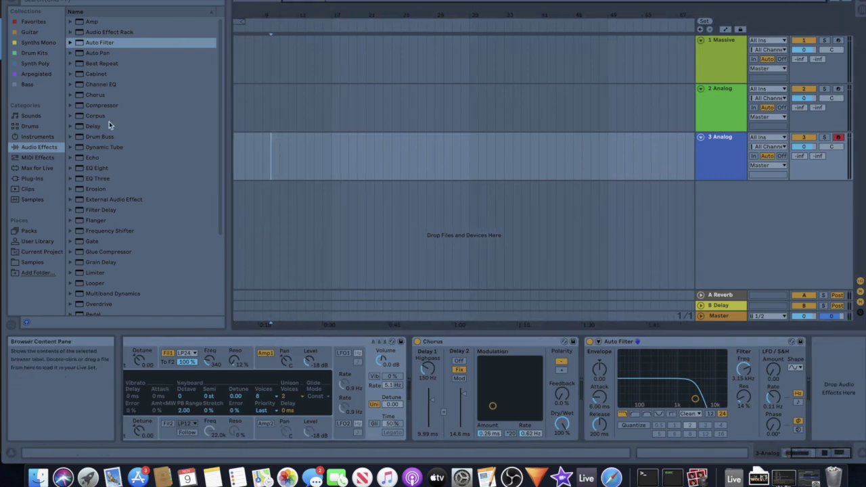
drag(112, 169, 710, 353)
Delete the Auto Filter and make EQ Eight's band 8 a high cut at about 3.23 kHz
key(Delete)
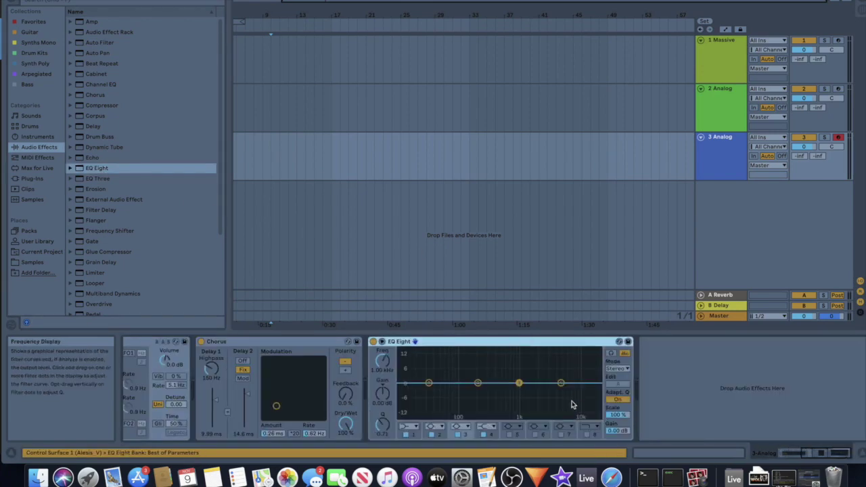
click(587, 429)
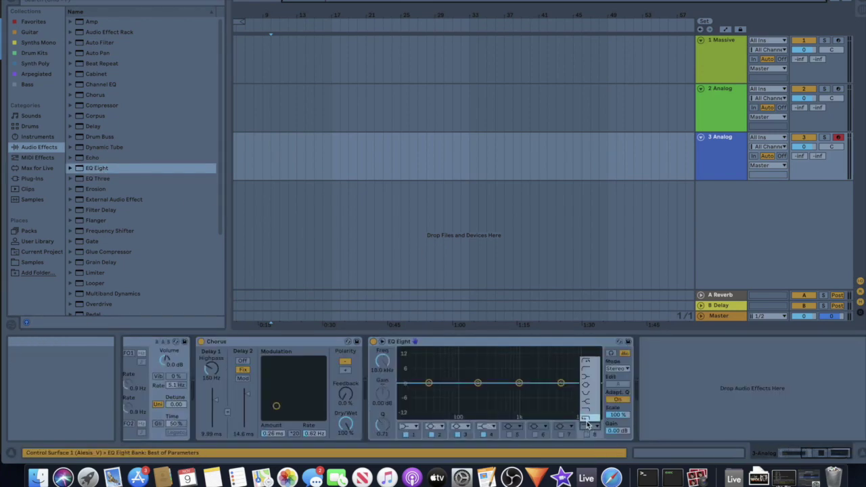
click(588, 424)
click(588, 433)
click(588, 432)
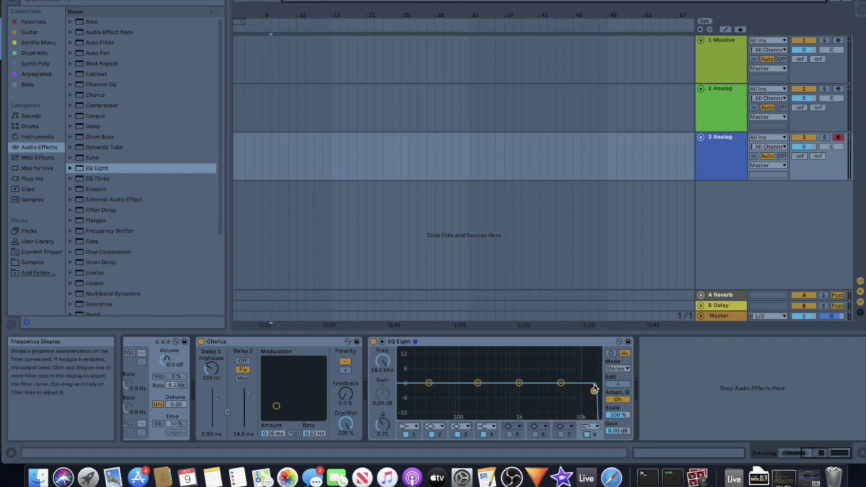
drag(594, 390, 549, 385)
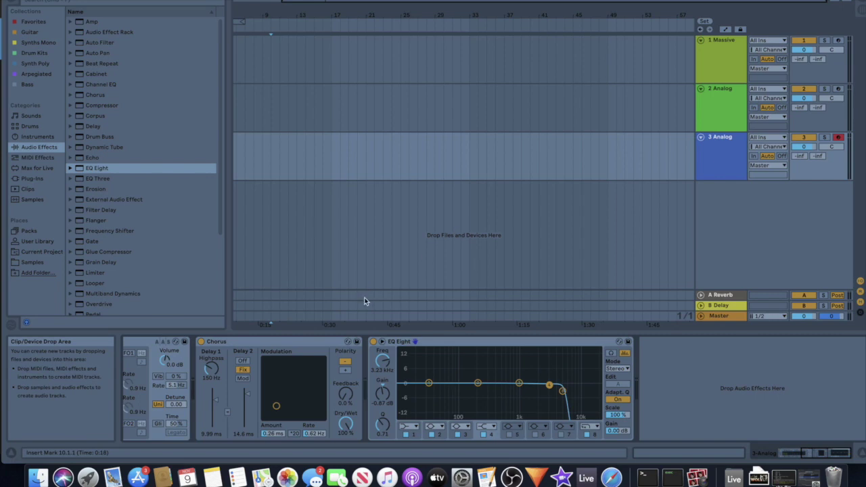
scroll(124, 248, down, 5)
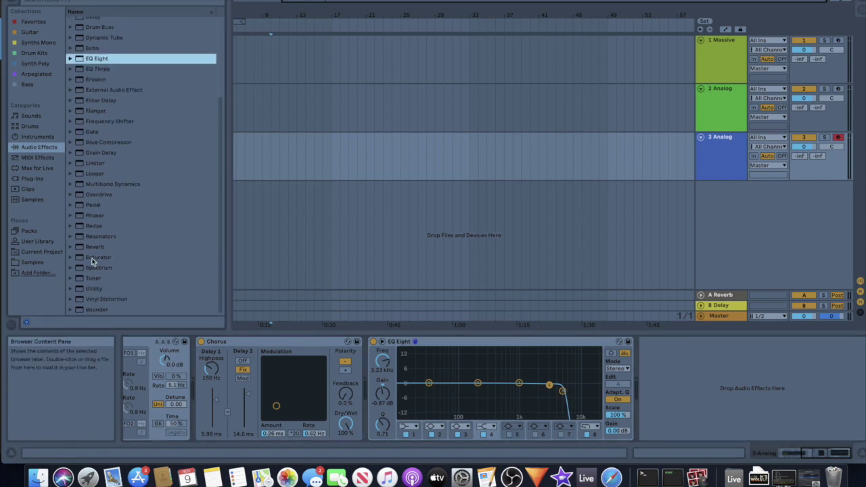
Add a Saturator with Drive at 14.3 dB and Soft Clip enabled
double_click(95, 257)
drag(652, 372, 652, 345)
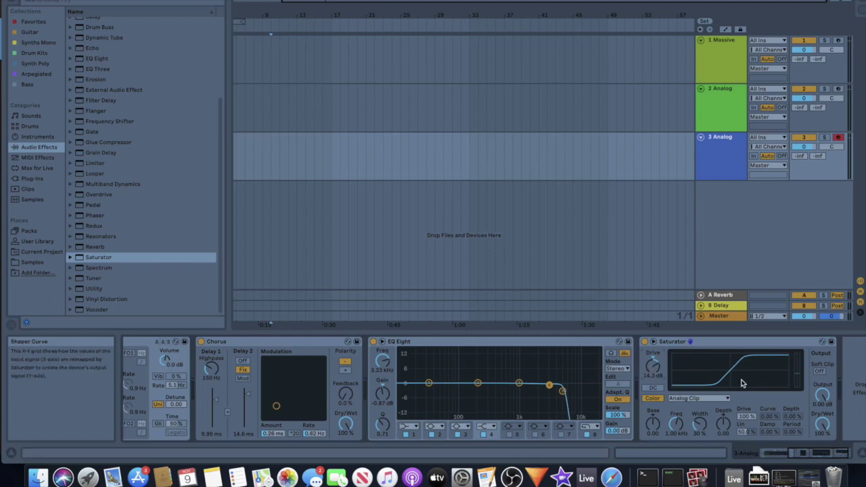
click(819, 371)
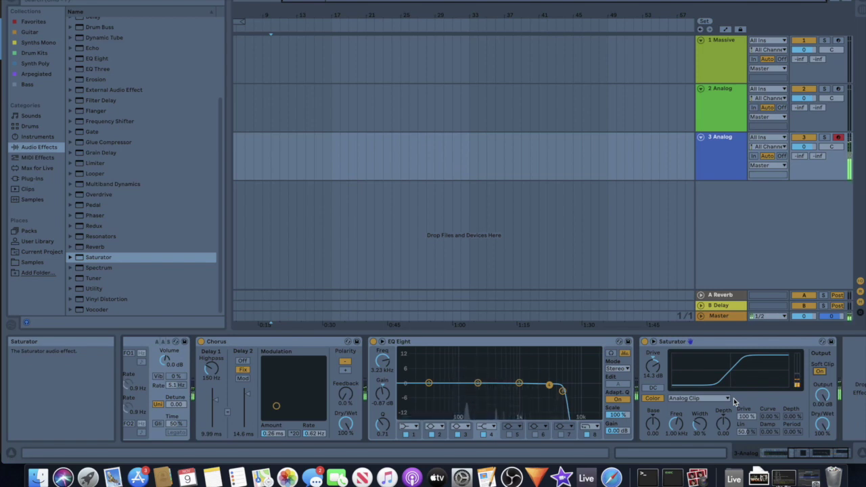
Raise Analog's Osc2 level to -14 dB
scroll(609, 386, left, 5)
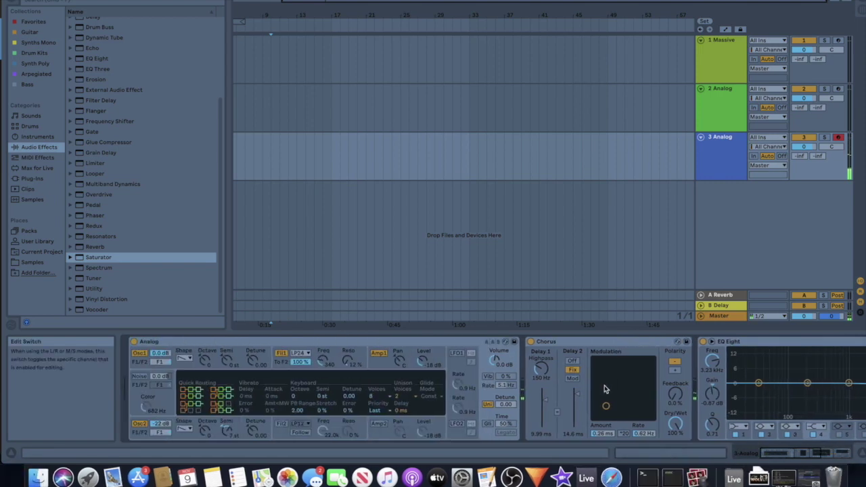
drag(160, 424, 161, 410)
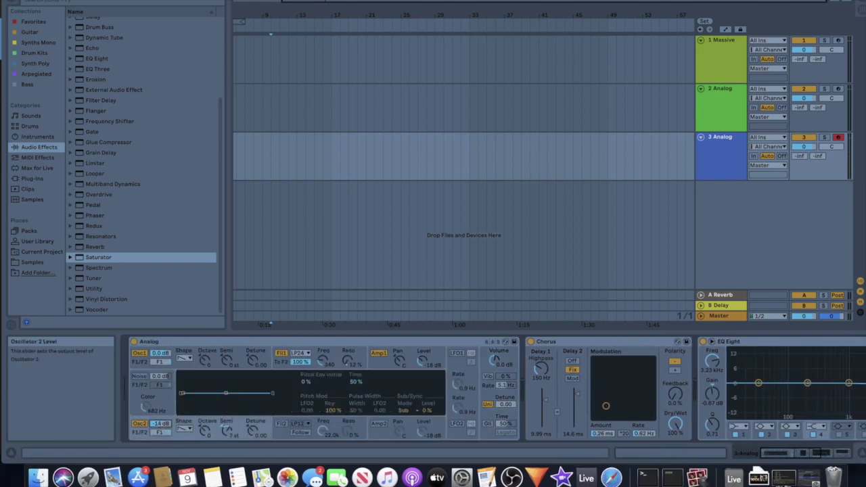
scroll(181, 430, right, 2)
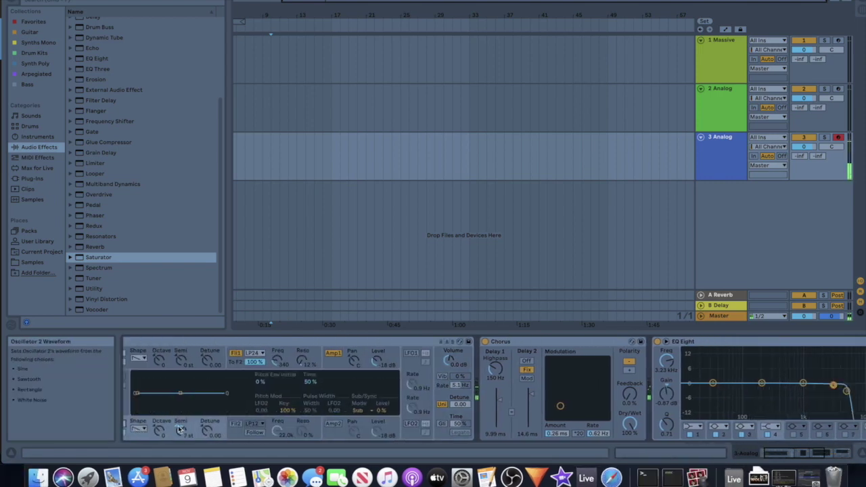
scroll(493, 378, right, 5)
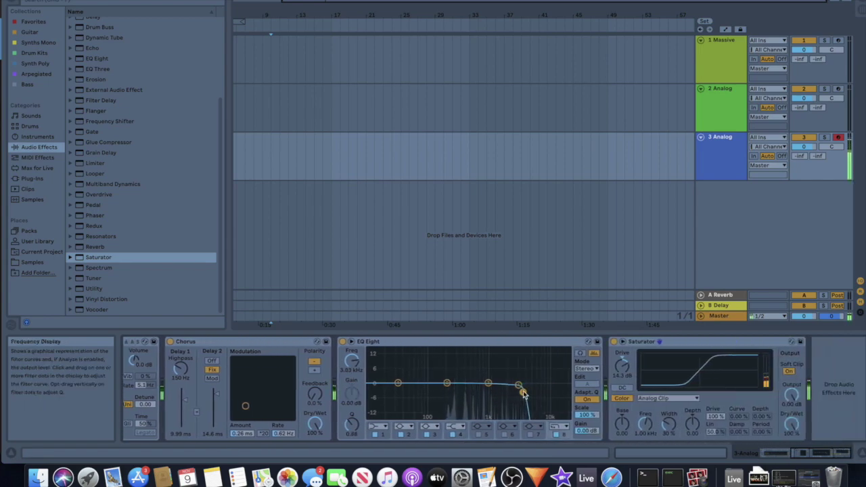
Add a Delay with 28% feedback, 33% dry/wet and filter at 1.29 kHz, width 2.29
scroll(112, 196, up, 5)
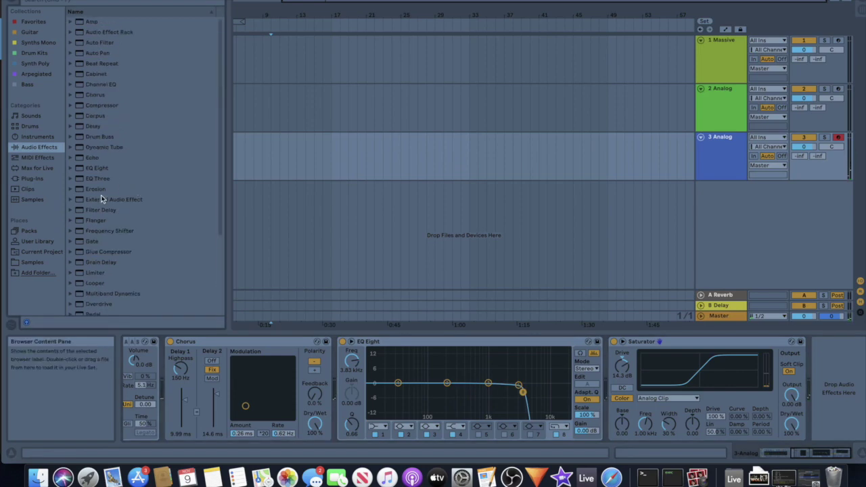
double_click(99, 128)
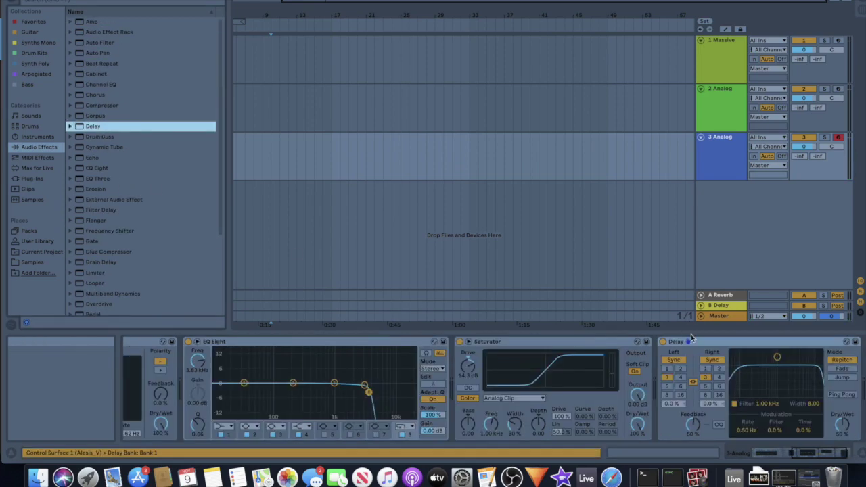
click(703, 433)
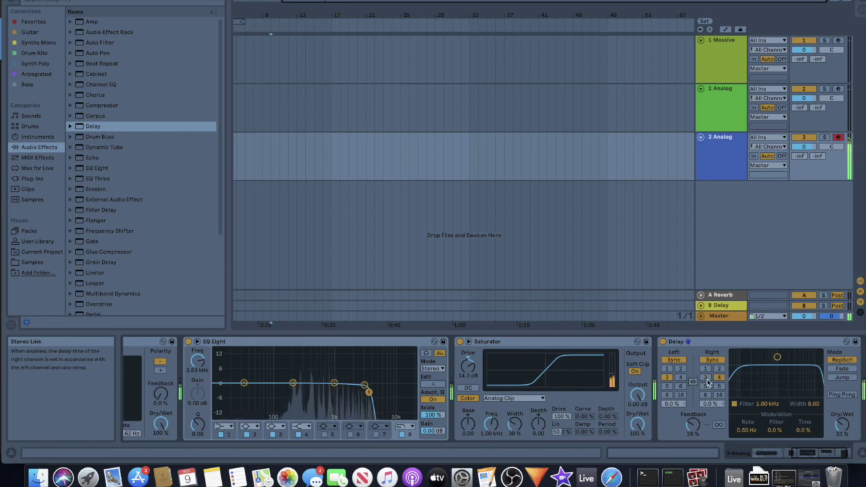
drag(777, 357, 781, 387)
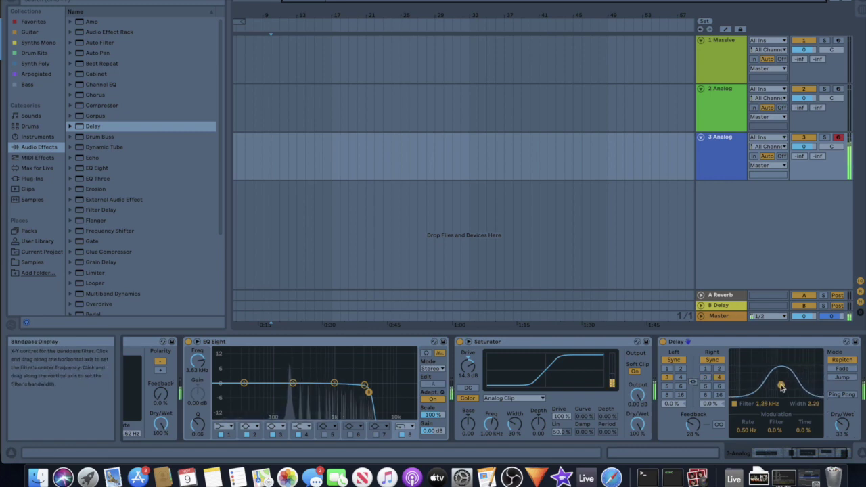
scroll(723, 356, right, 2)
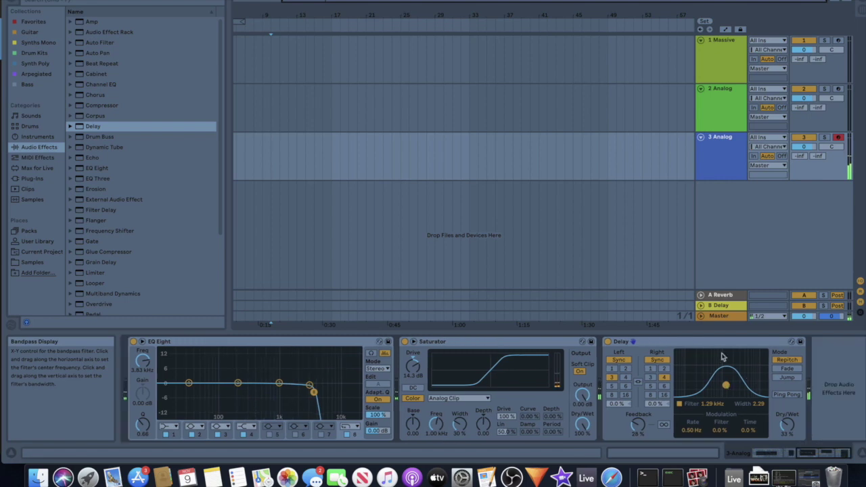
scroll(143, 225, down, 5)
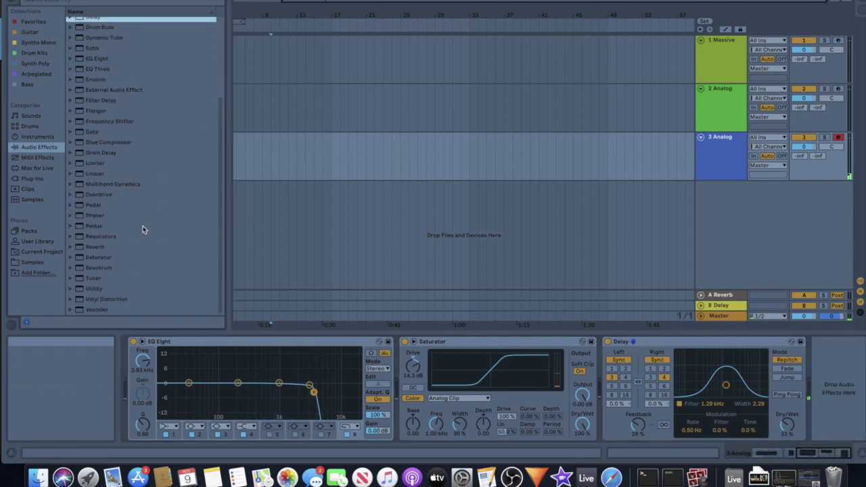
Add a Reverb with 3.5 dB reflections, High global quality and 3.79 s decay
double_click(100, 246)
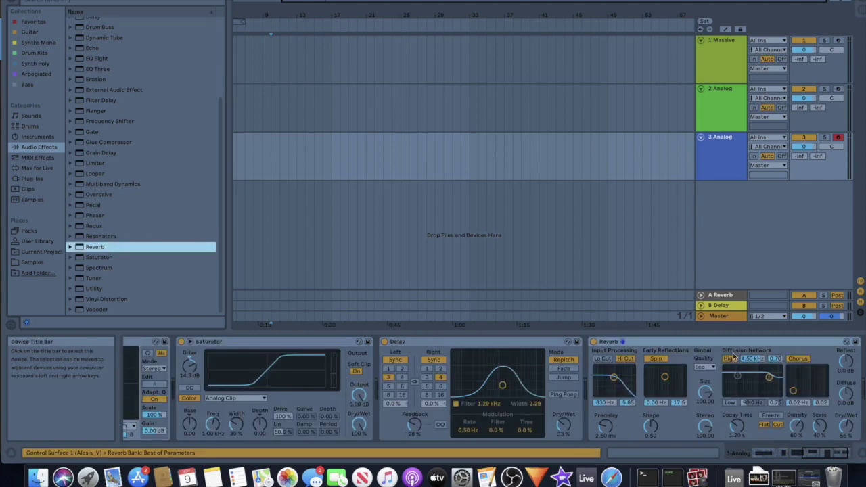
drag(845, 362, 846, 358)
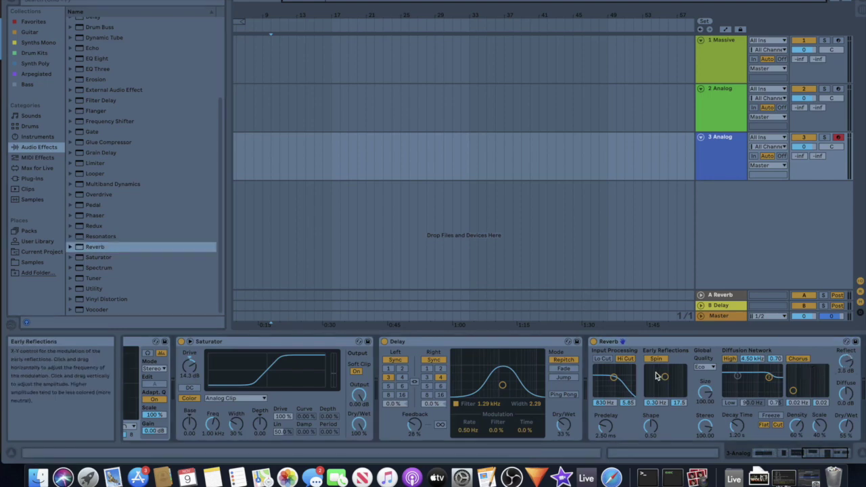
click(704, 367)
click(705, 391)
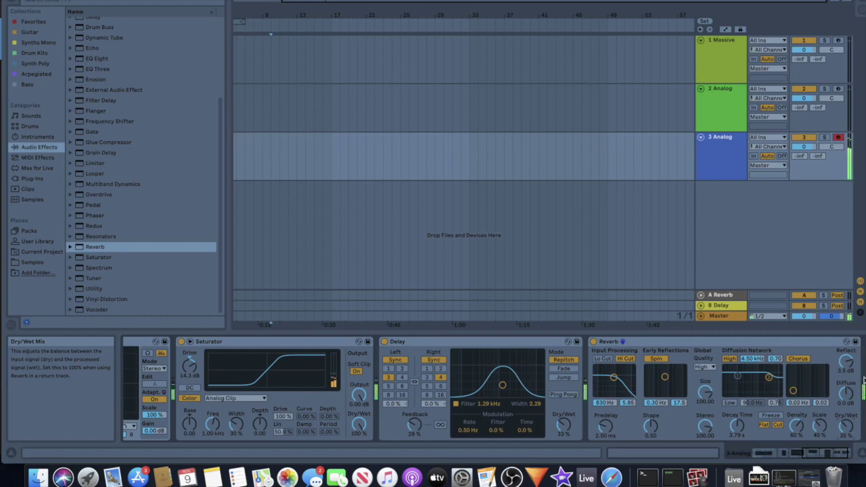
Arm track 2 Analog for recording to compare it, with the Reverb selected
click(838, 89)
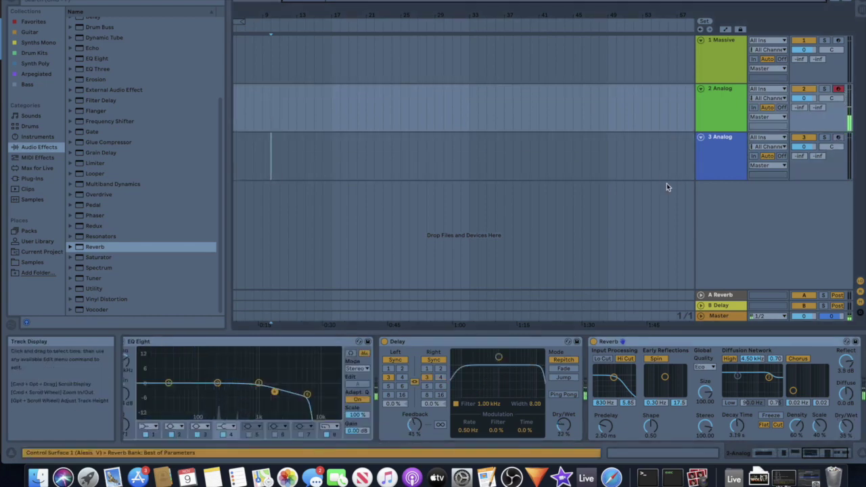
click(611, 352)
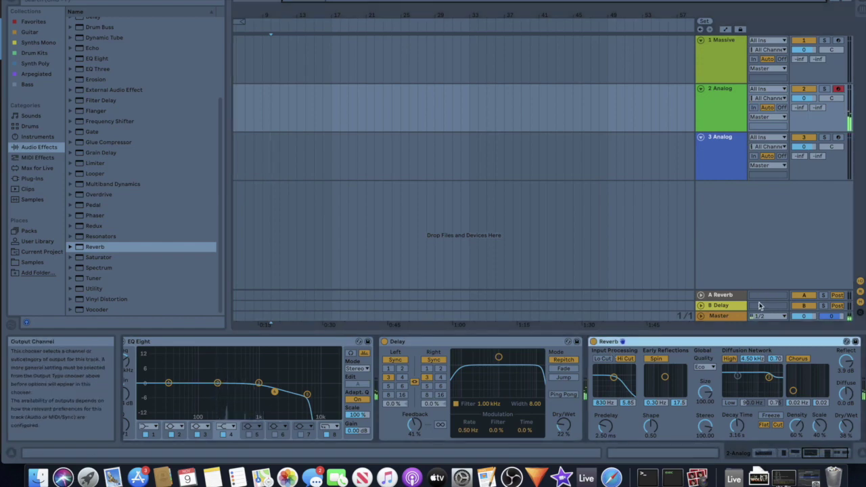
scroll(409, 380, left, 8)
scroll(409, 380, left, 4)
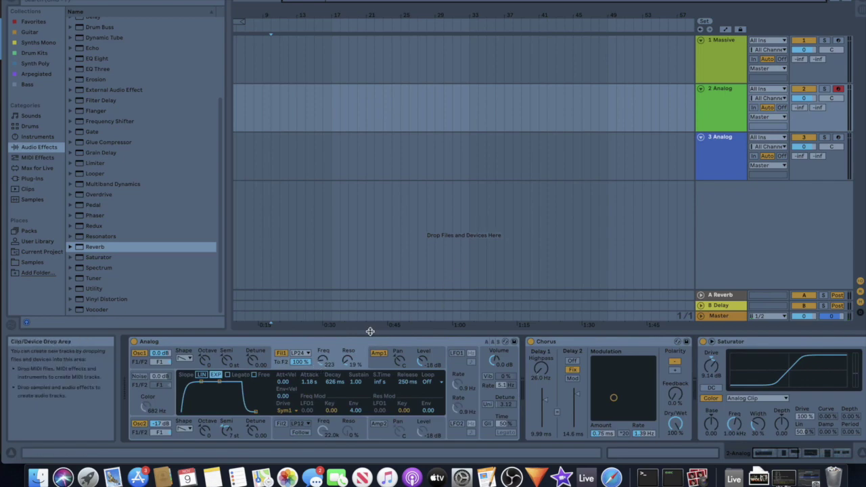
Lower track 3 Analog's Filter 1 cutoff to 112 and re-arm track 3
click(386, 167)
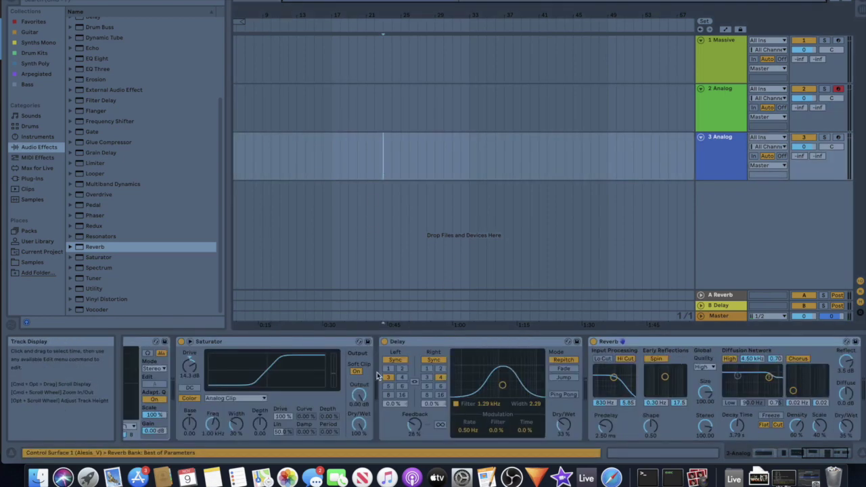
scroll(439, 385, left, 6)
mouse_move(336, 363)
mouse_down()
mouse_move(336, 374)
mouse_move(323, 369)
mouse_up()
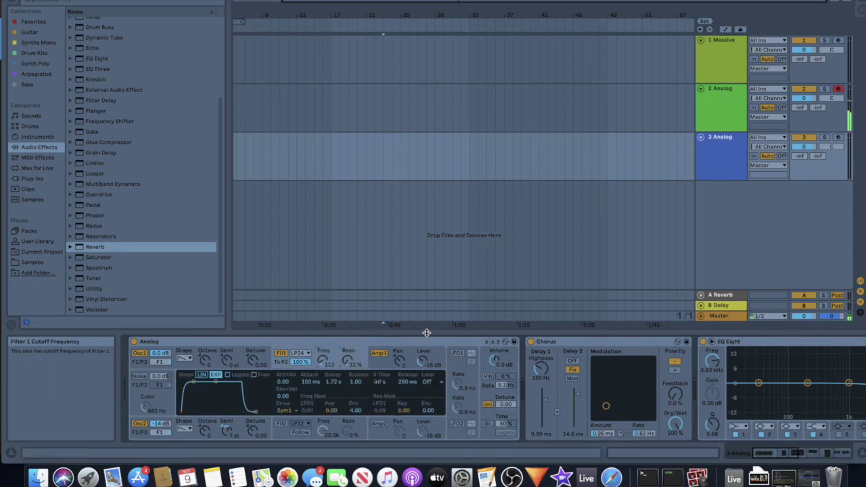
click(837, 138)
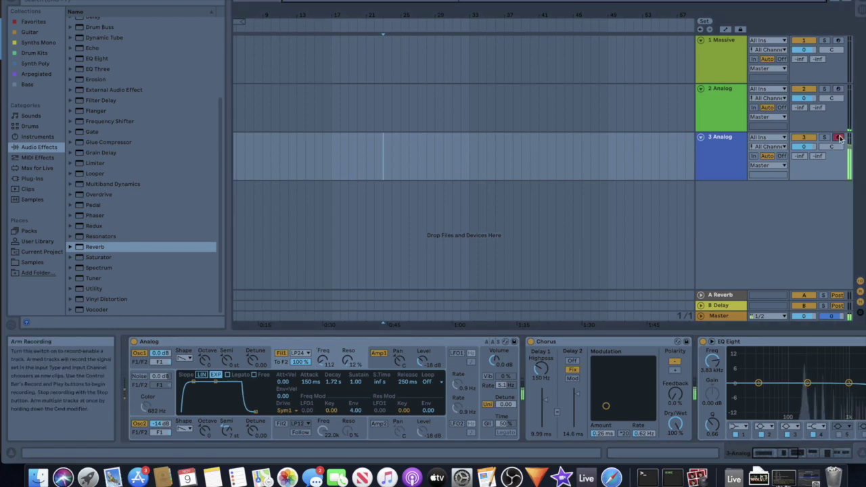